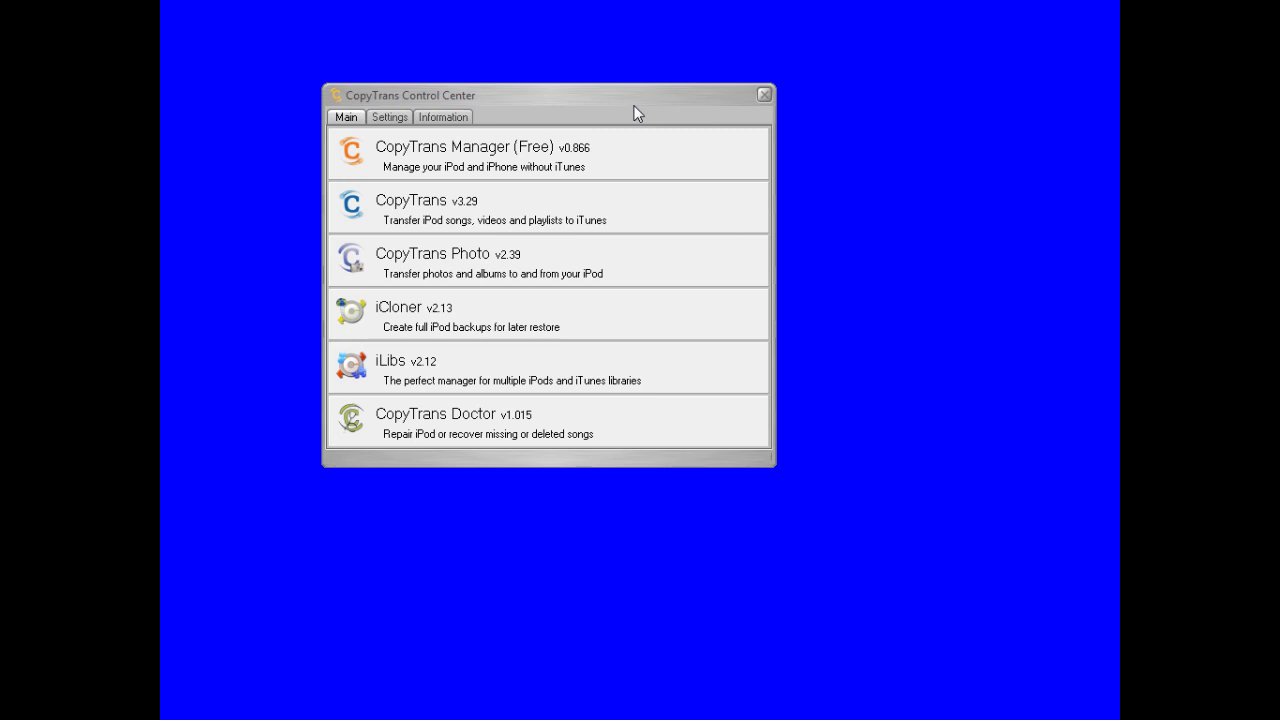
Launch CopyTrans Manager and look through the iPod's track list.
left_click(507, 155)
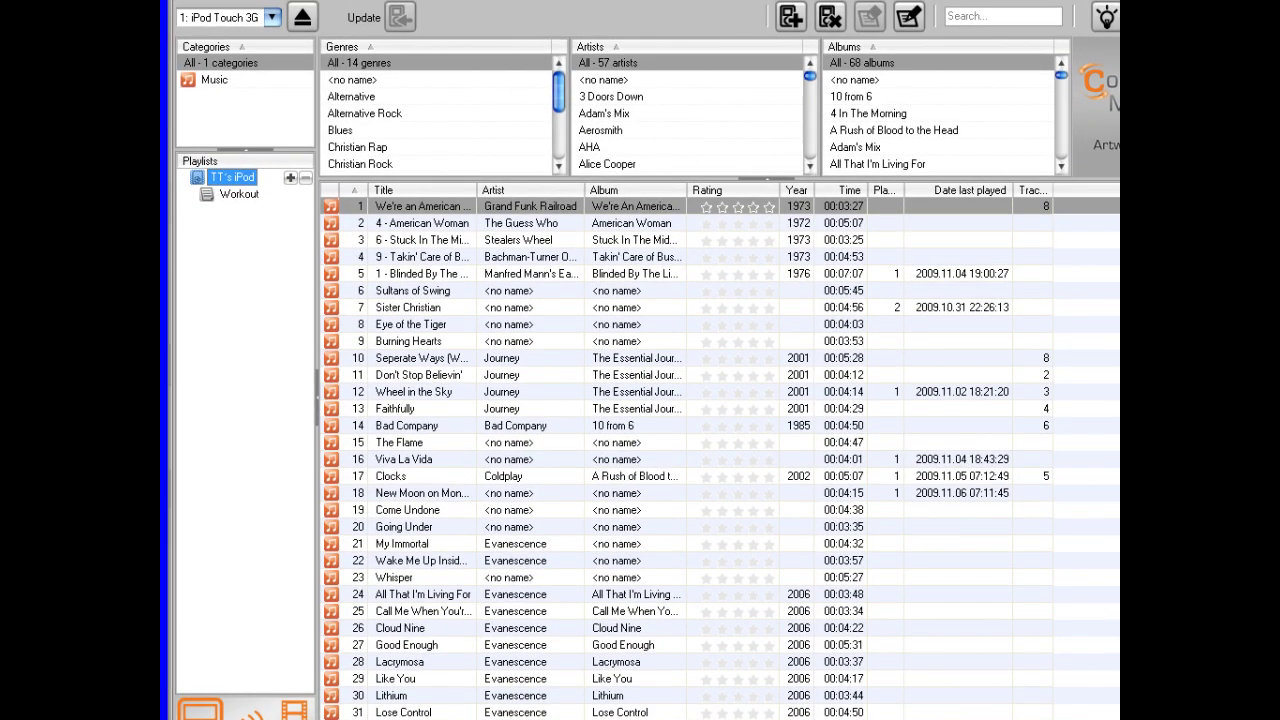
left_click(492, 258)
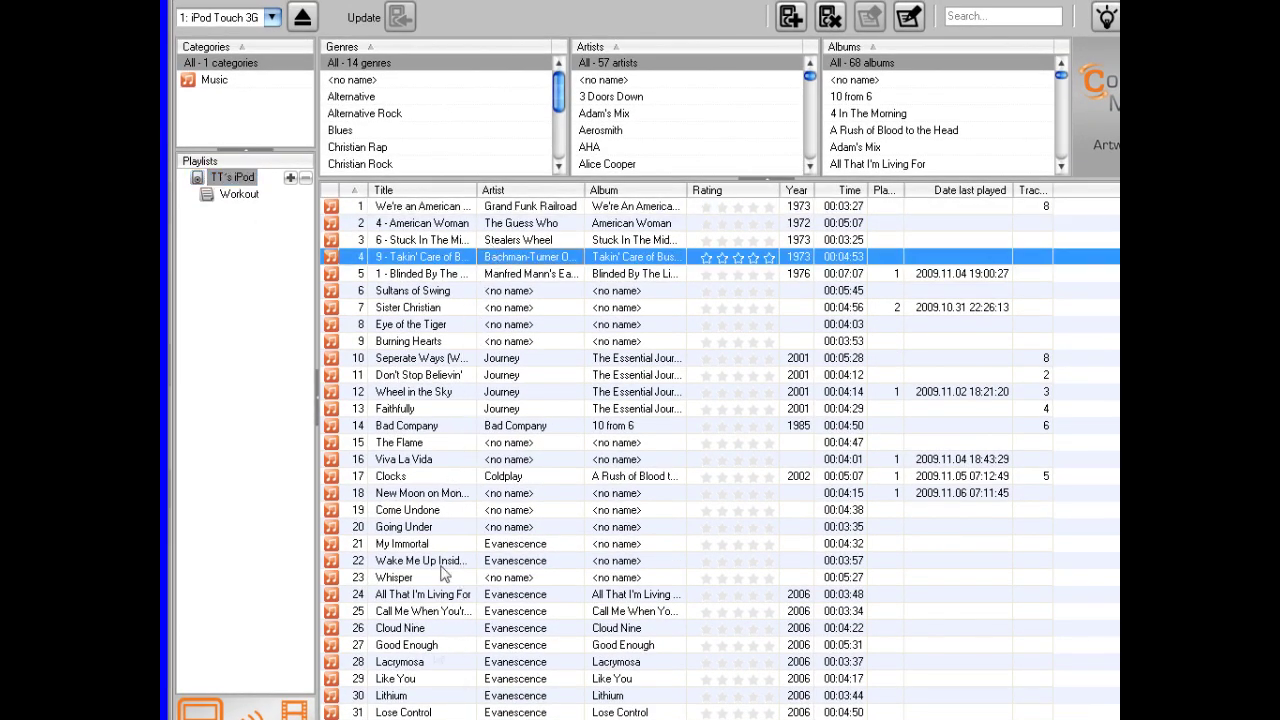
left_click(472, 210)
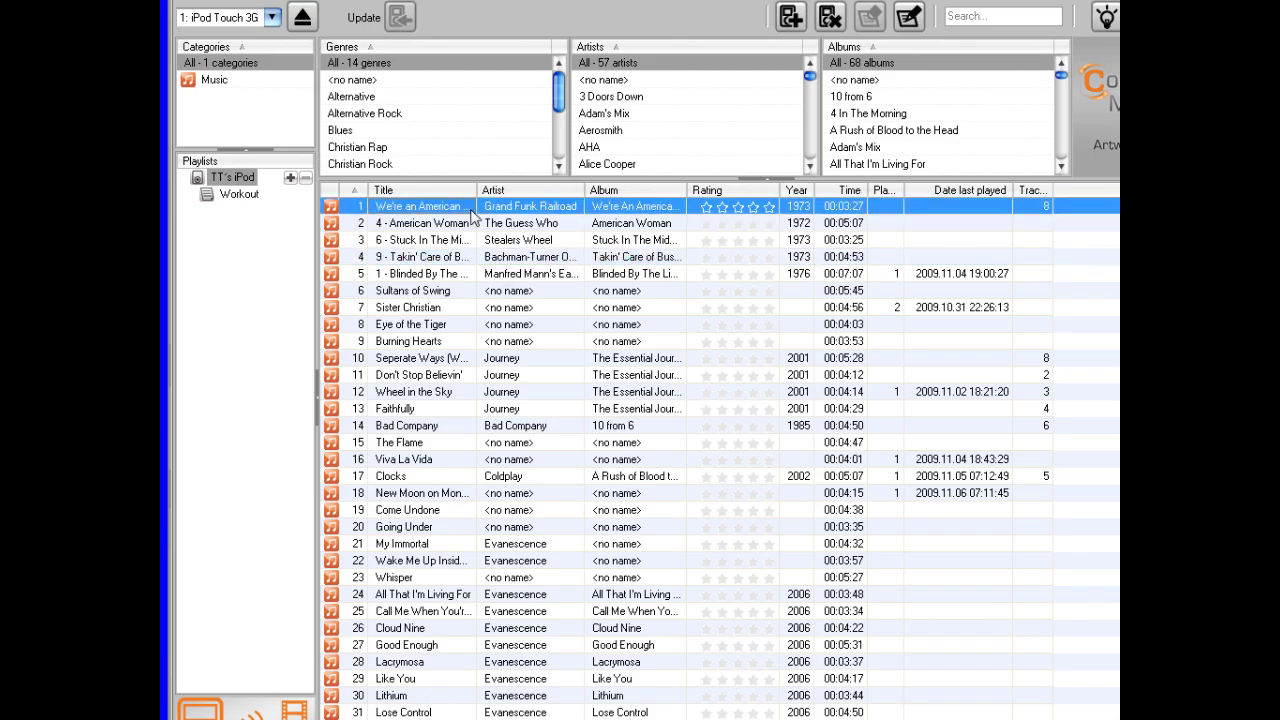
scroll(474, 633, "down", 4)
scroll(474, 633, "down", 20)
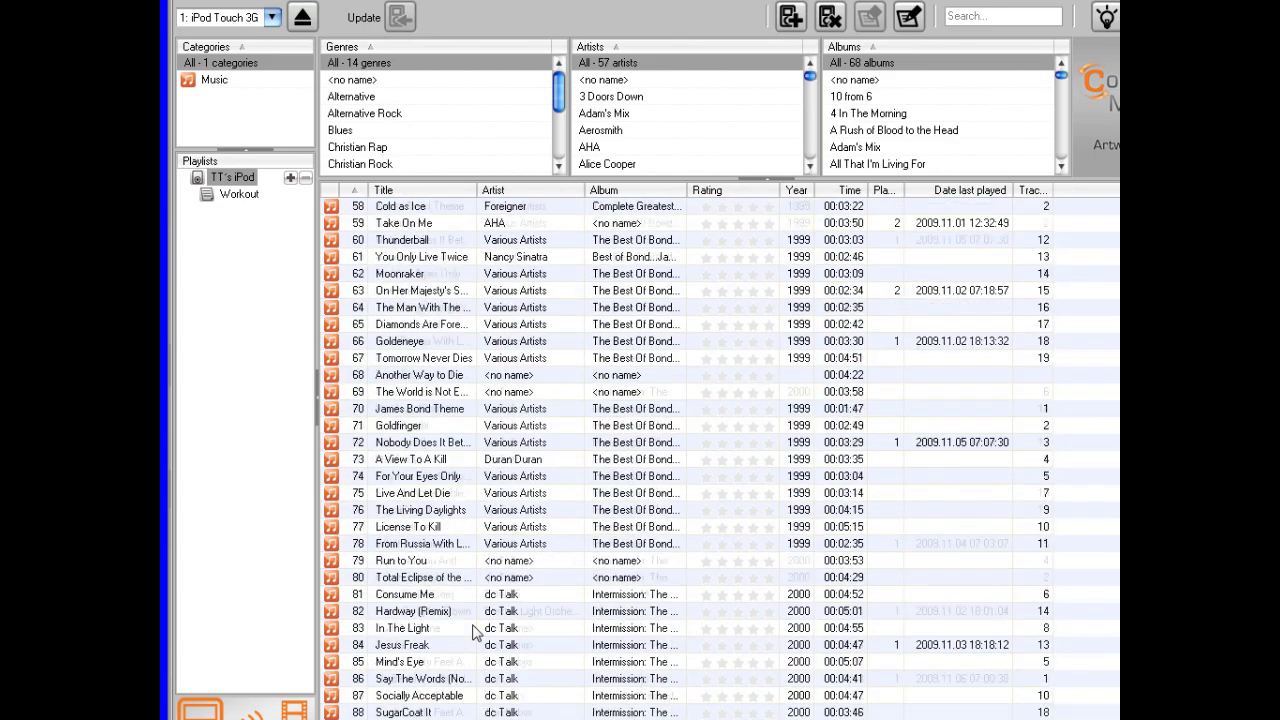
scroll(474, 633, "up", 20)
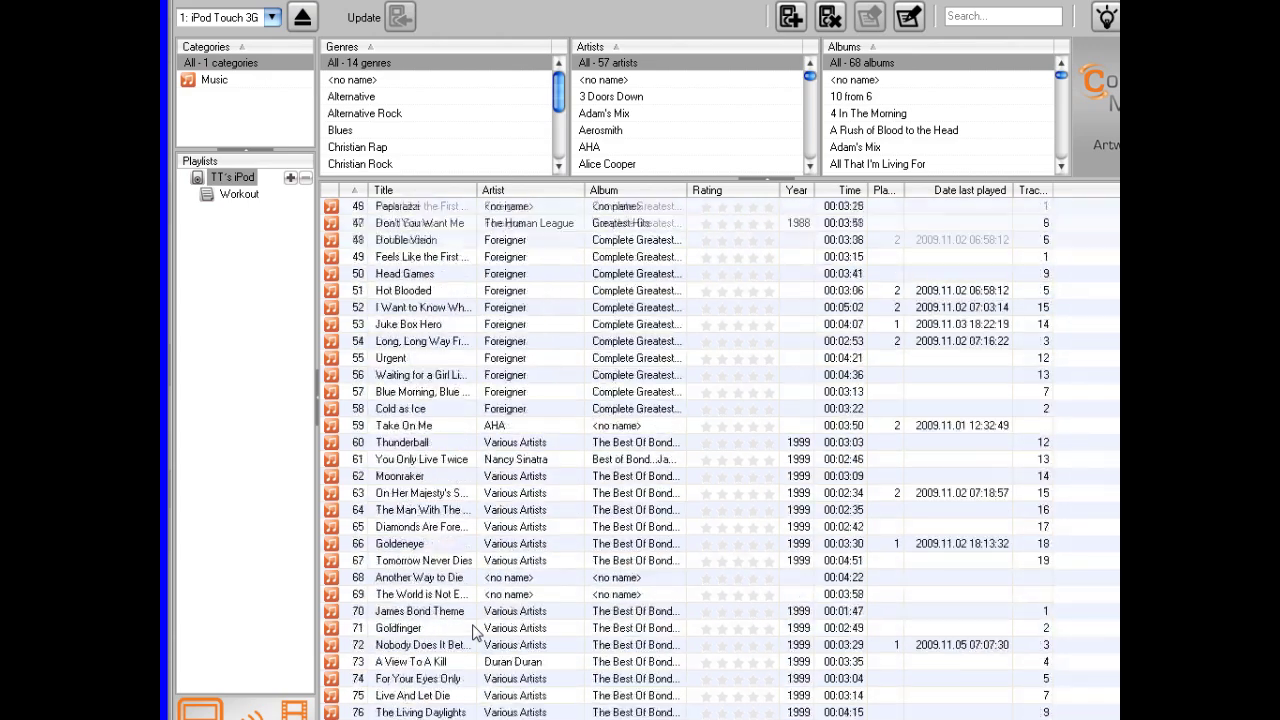
scroll(474, 633, "up", 7)
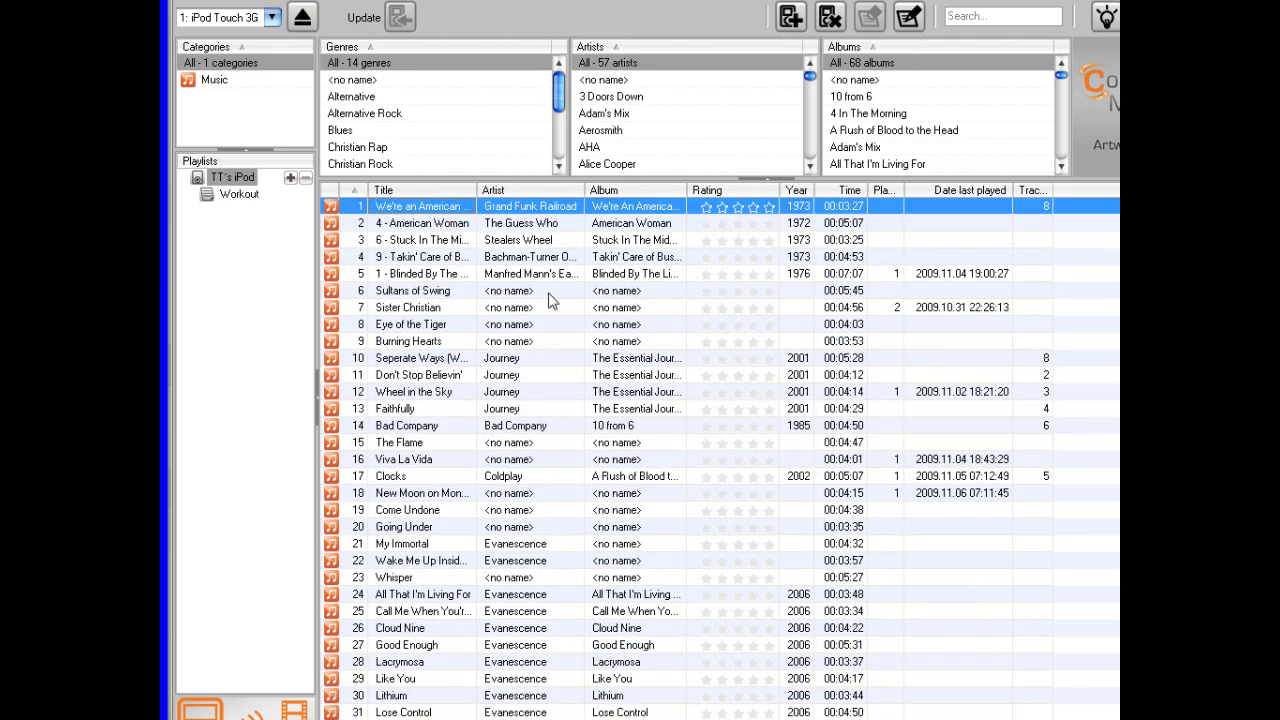
Start adding tracks to the iPod's main library.
left_click(230, 180)
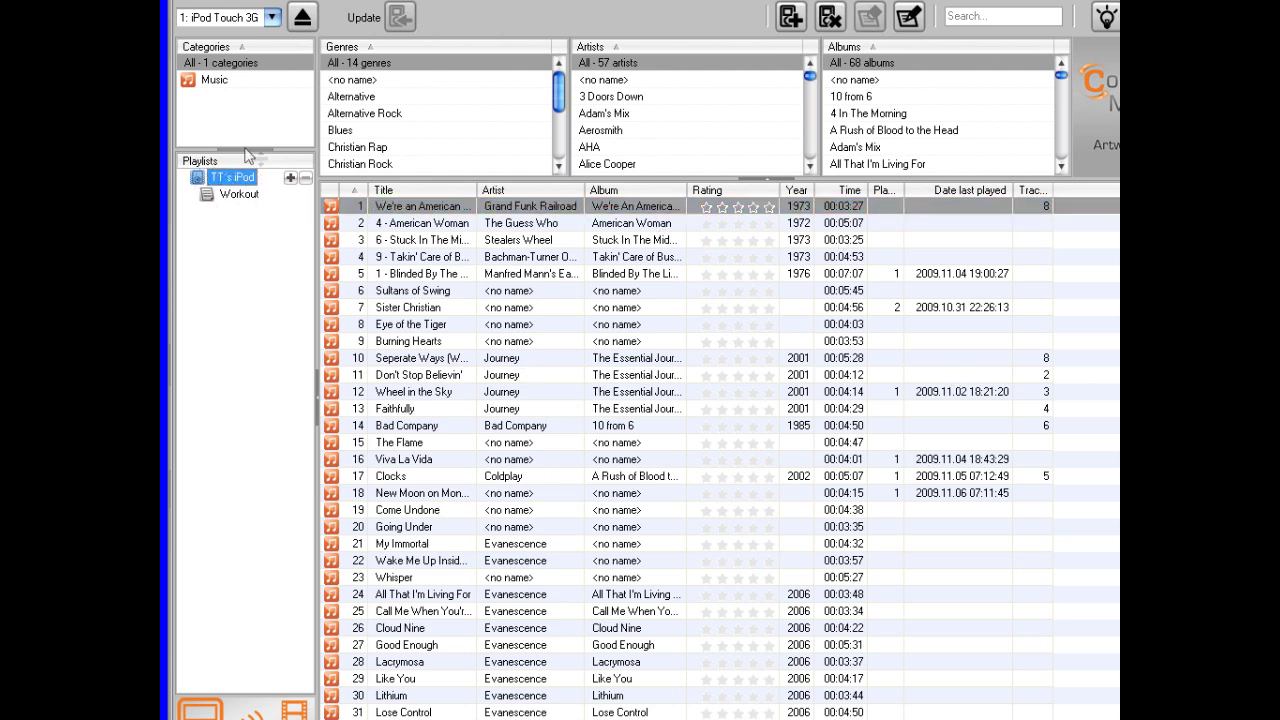
left_click(558, 228)
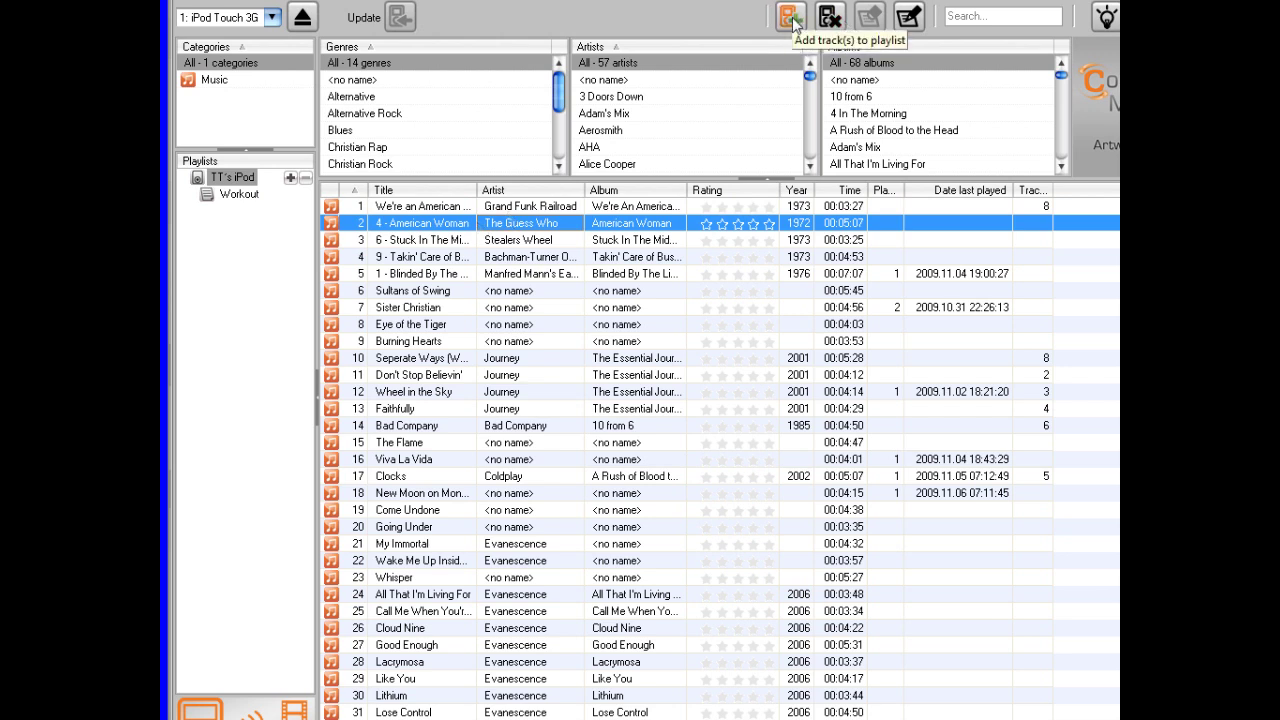
right_click(464, 327)
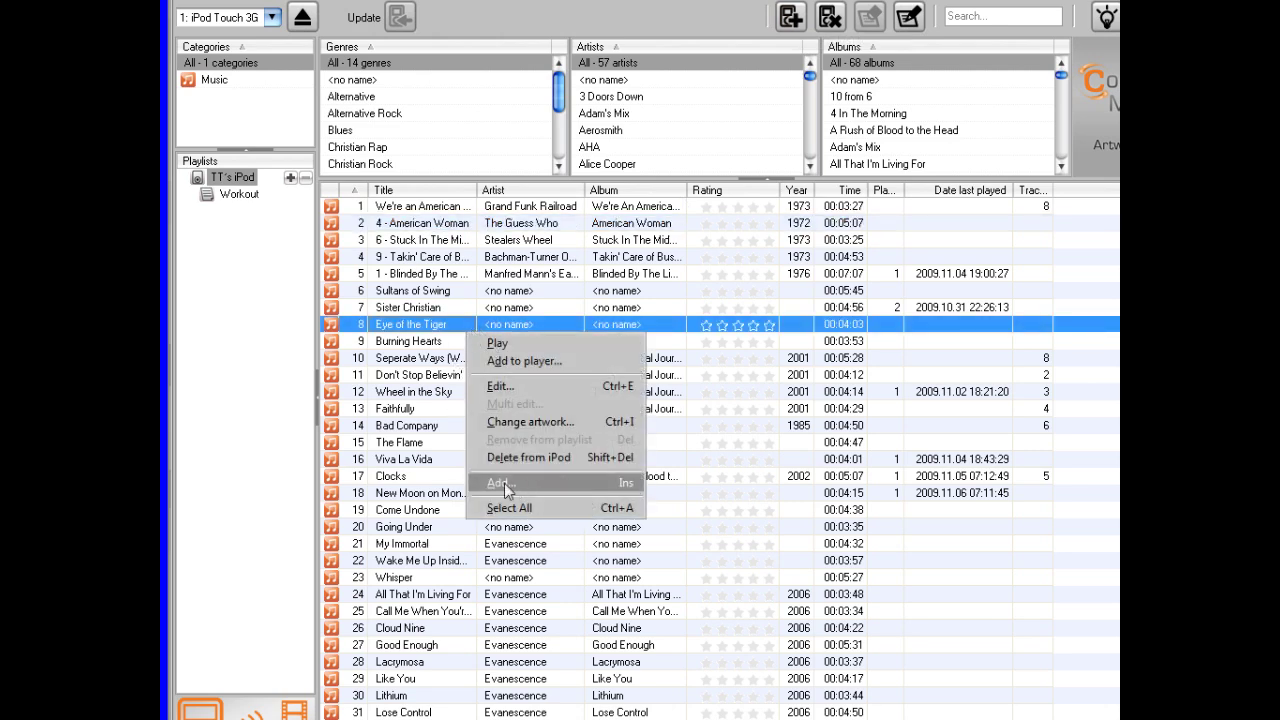
right_click(370, 341)
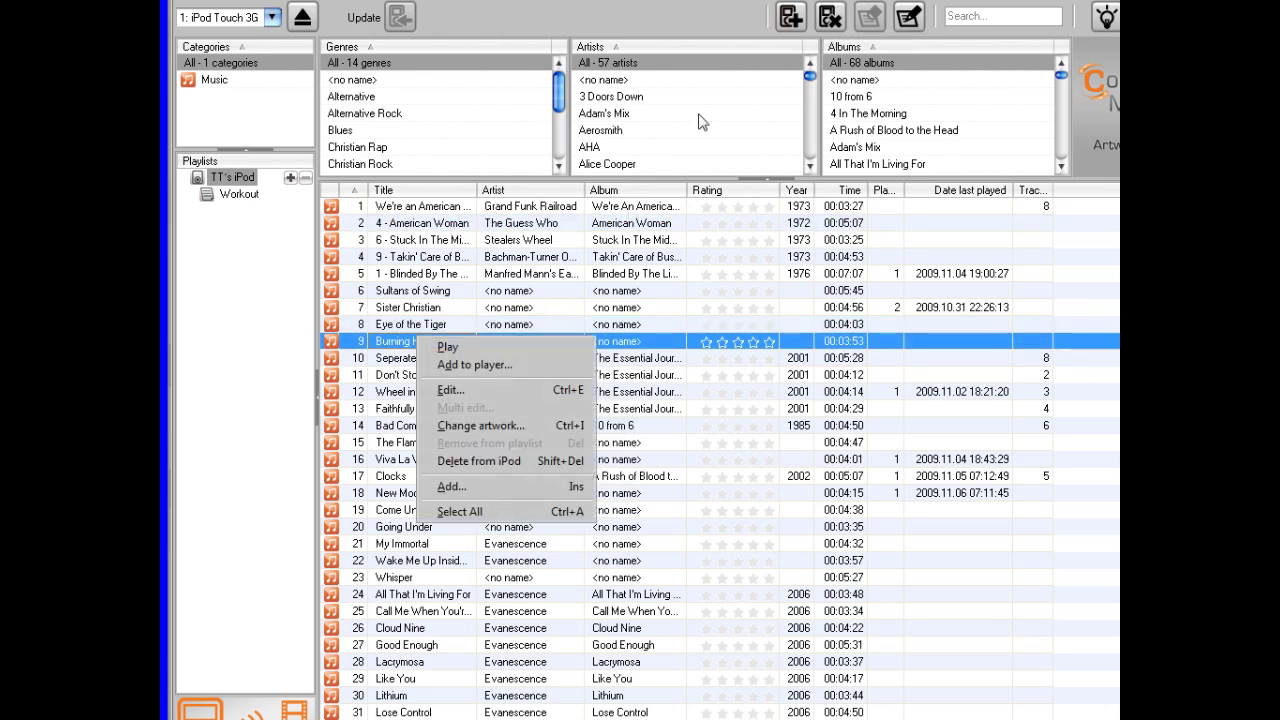
left_click(740, 14)
left_click(789, 17)
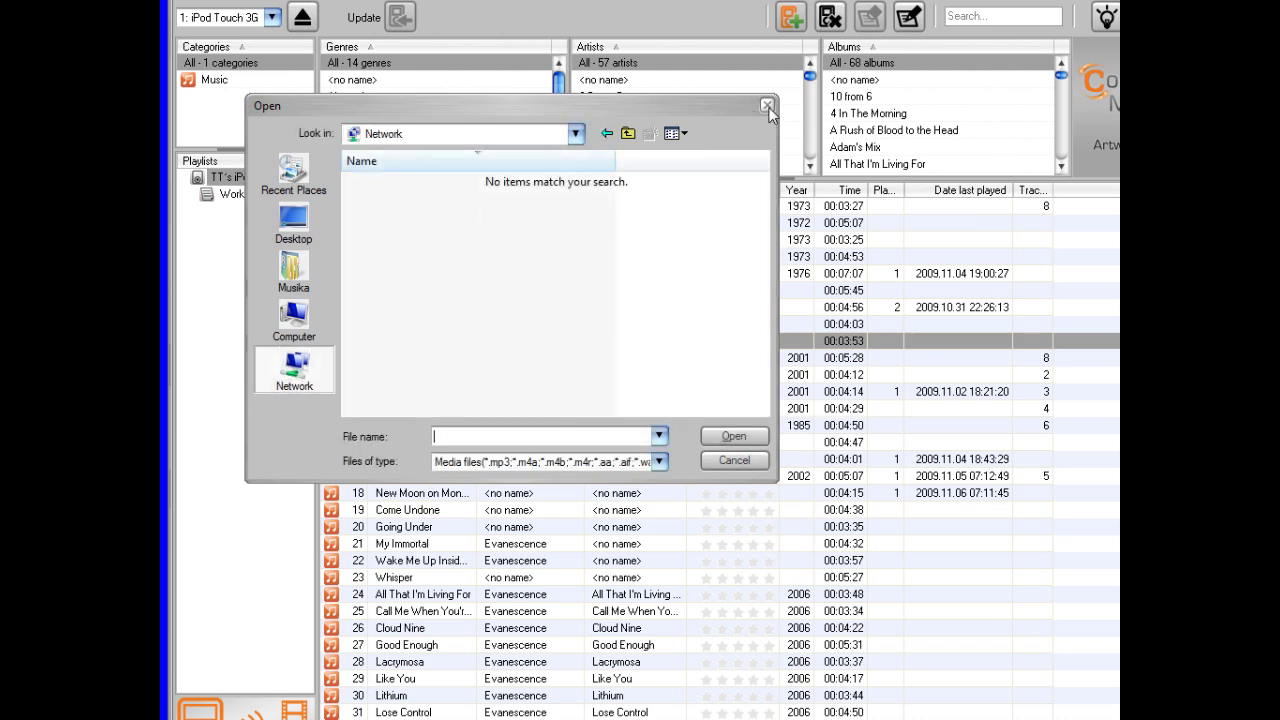
Browse to the MP3 folder inside the Music share on the network computer S1.
double_click(400, 205)
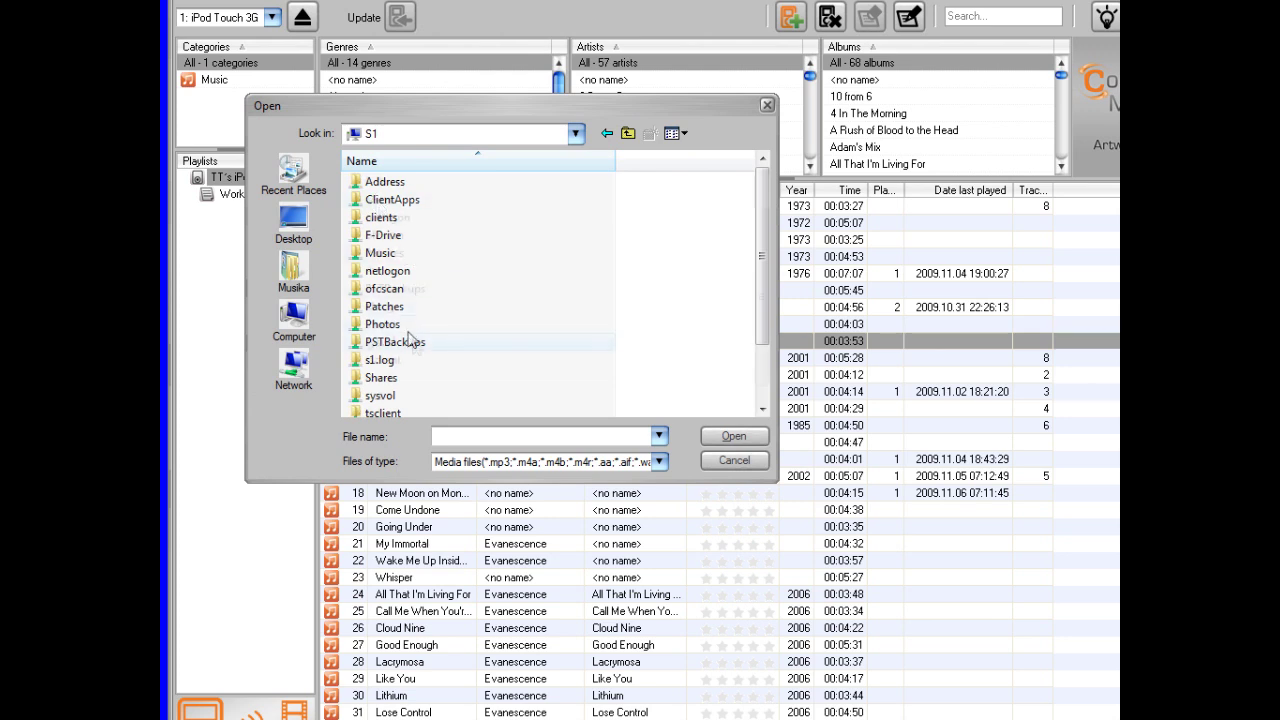
scroll(408, 335, "down", 2)
double_click(400, 183)
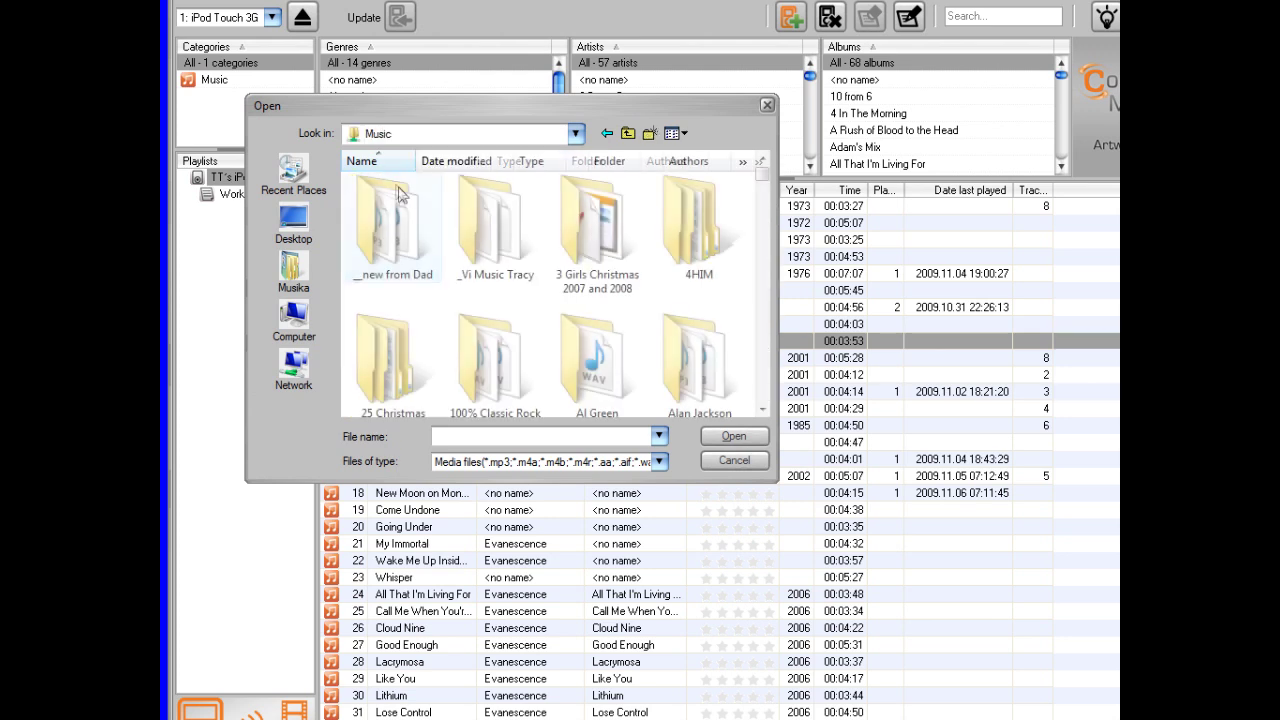
type("mp")
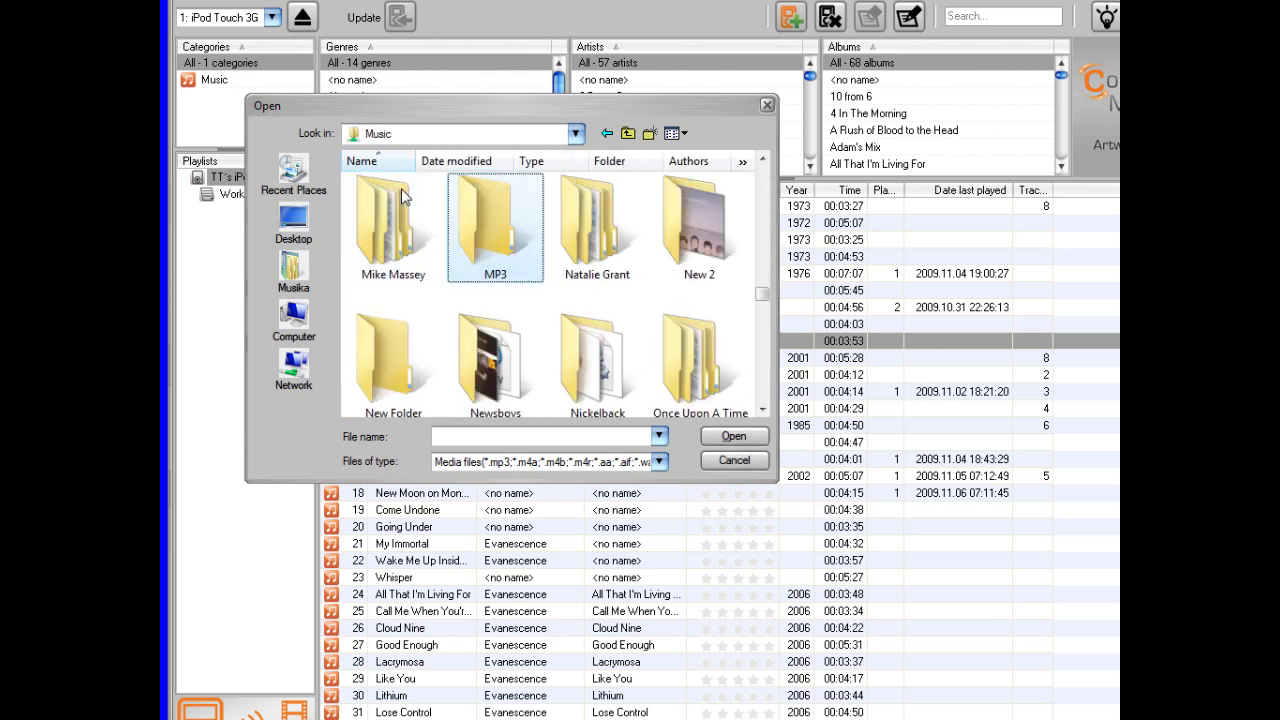
double_click(481, 235)
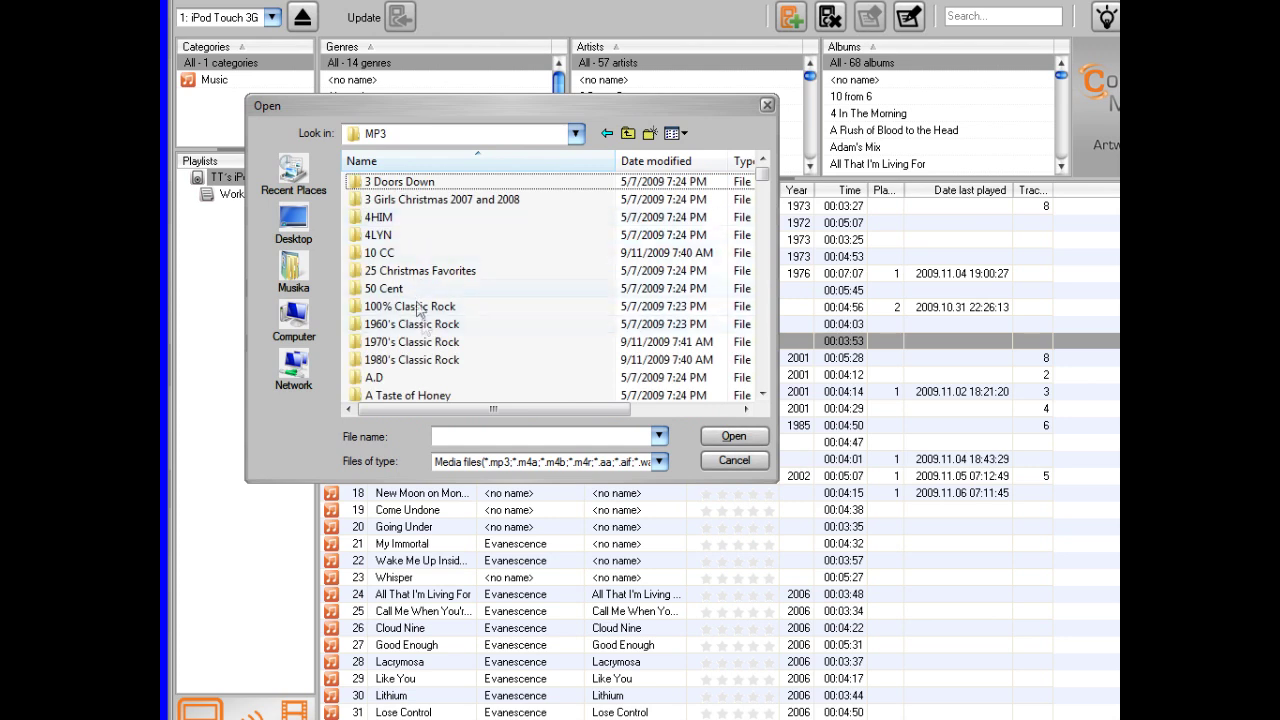
Add Nostalgia.mp3 from the 4LYN folder to the iPod library.
double_click(389, 242)
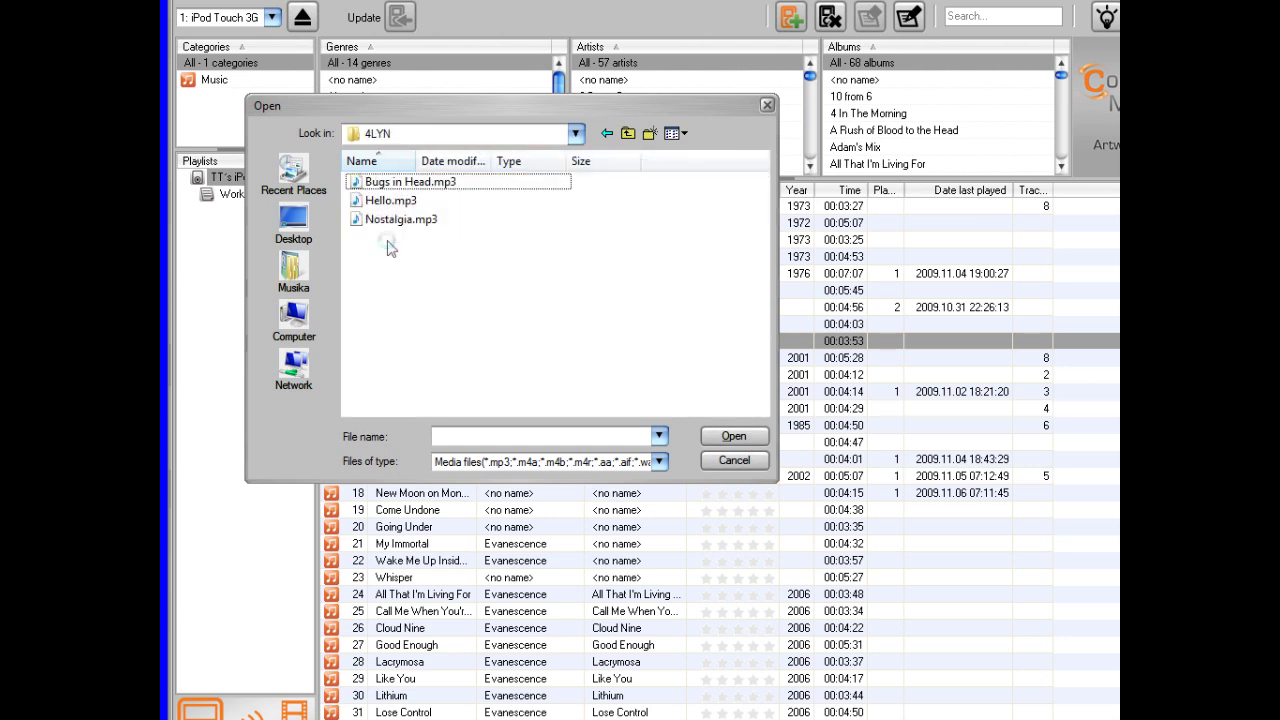
left_click(405, 220)
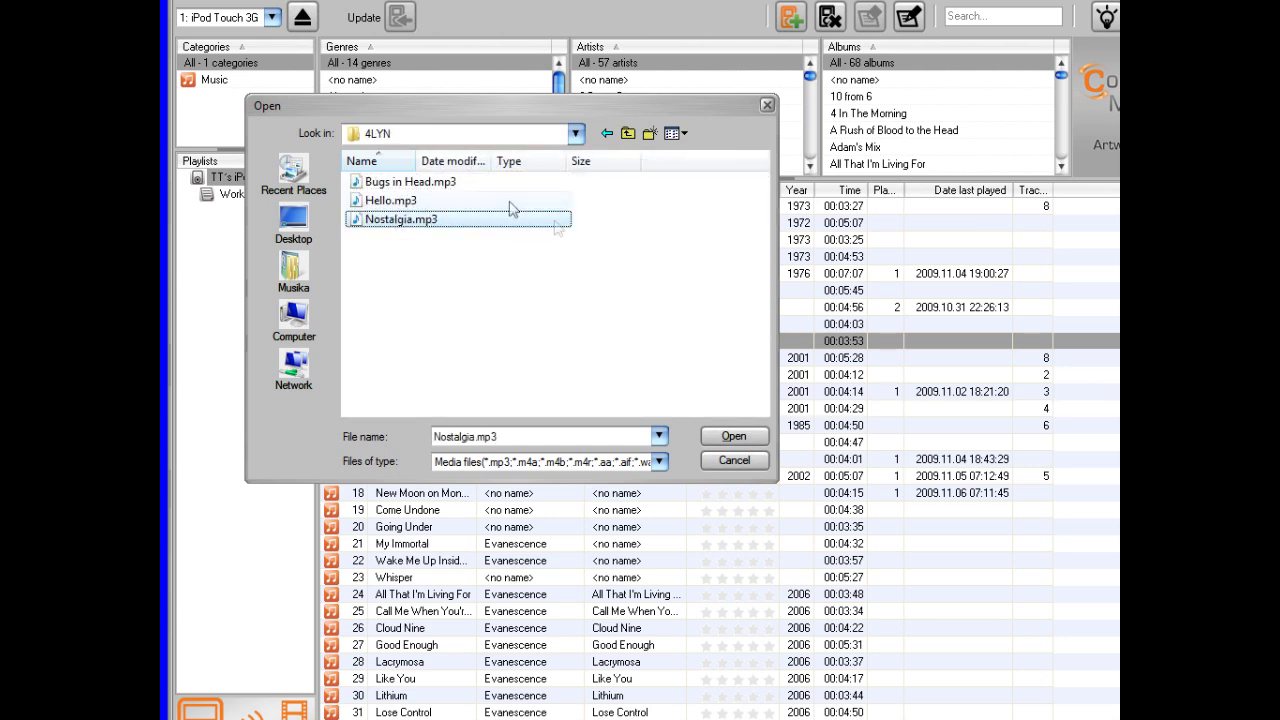
left_click(734, 436)
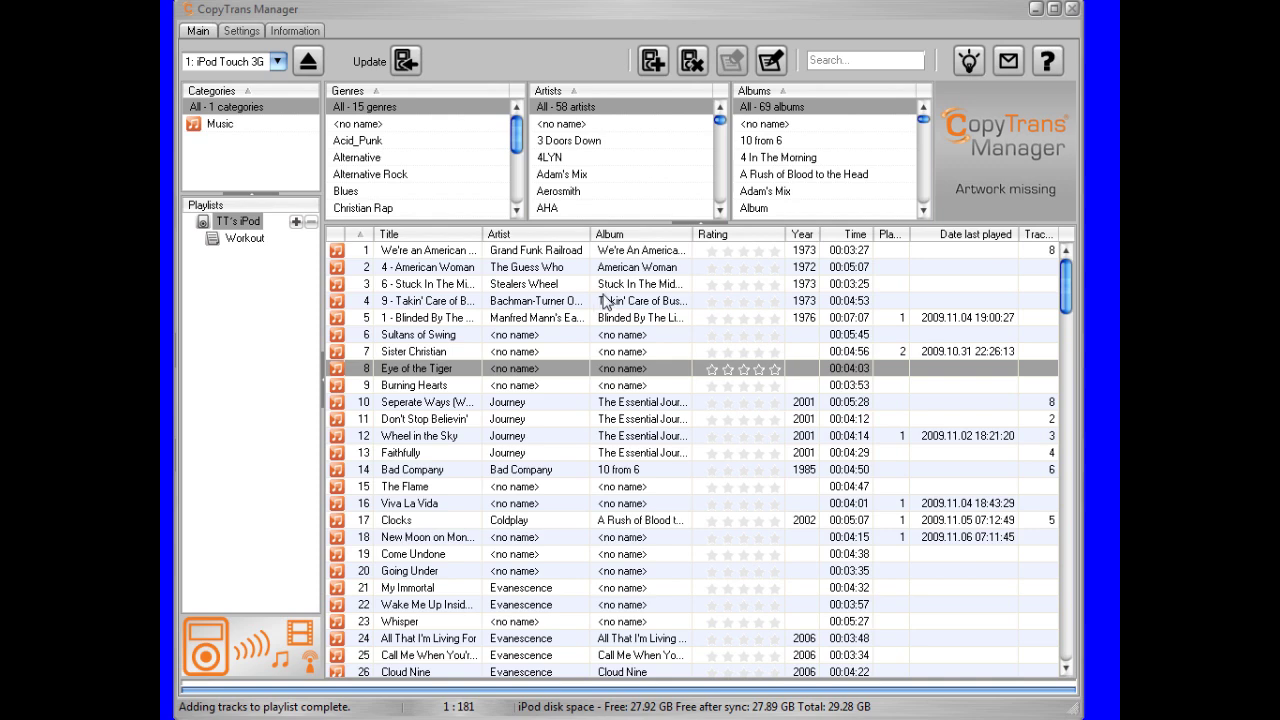
Add the video Fast and Furious 2009.mp4 from the Desktop to the iPod library, checking the supported file types.
left_click(652, 62)
left_click(293, 222)
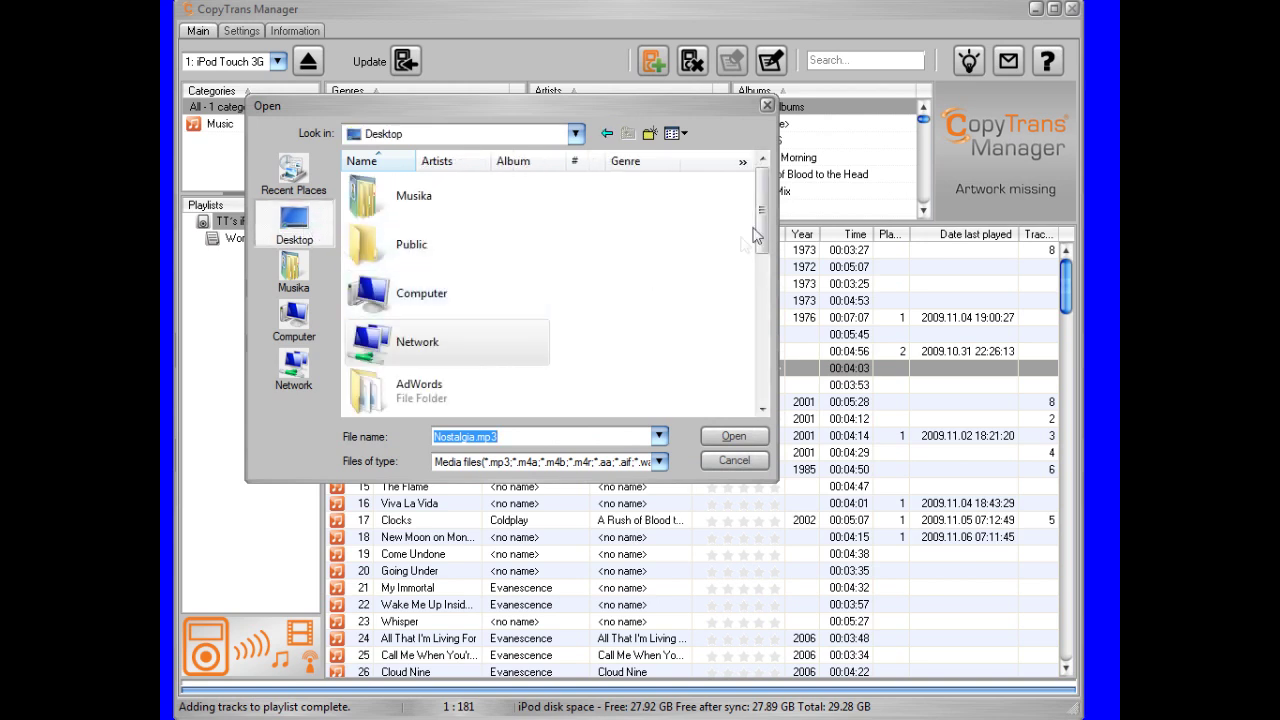
scroll(766, 278, "down", 3)
scroll(766, 278, "down", 2)
left_click(480, 294)
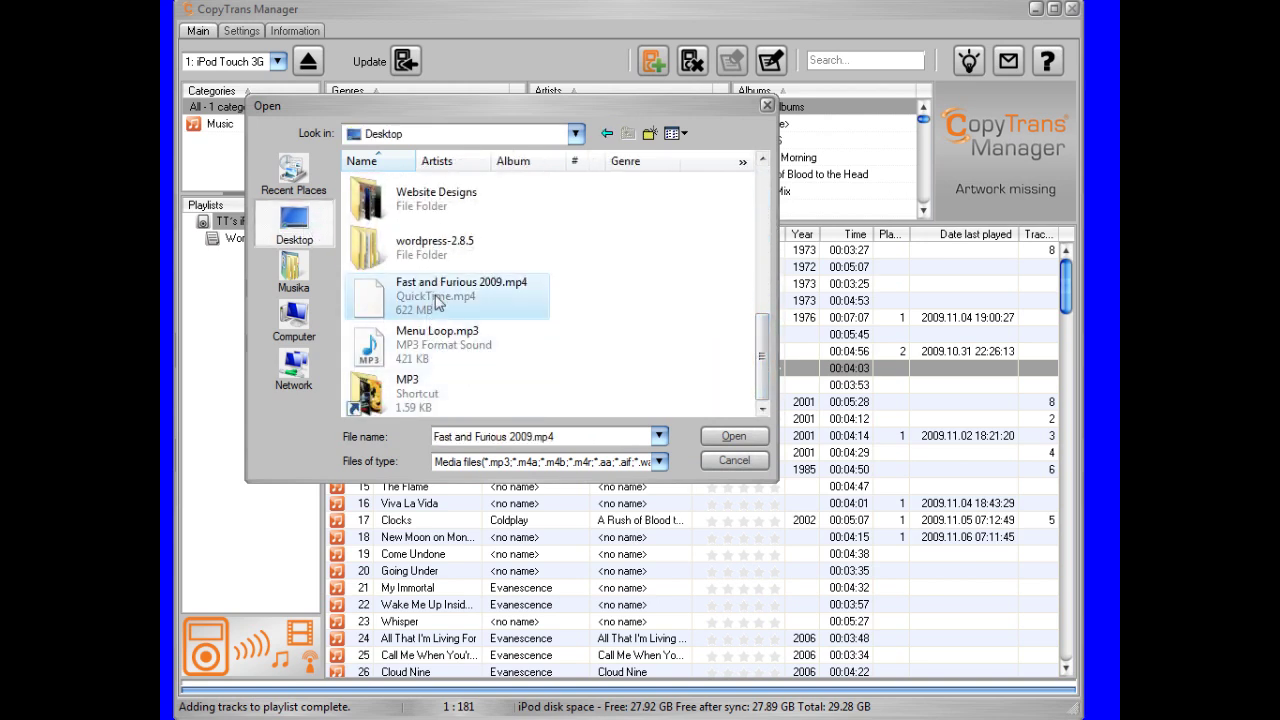
left_click(573, 436)
left_click(573, 436)
left_click(660, 462)
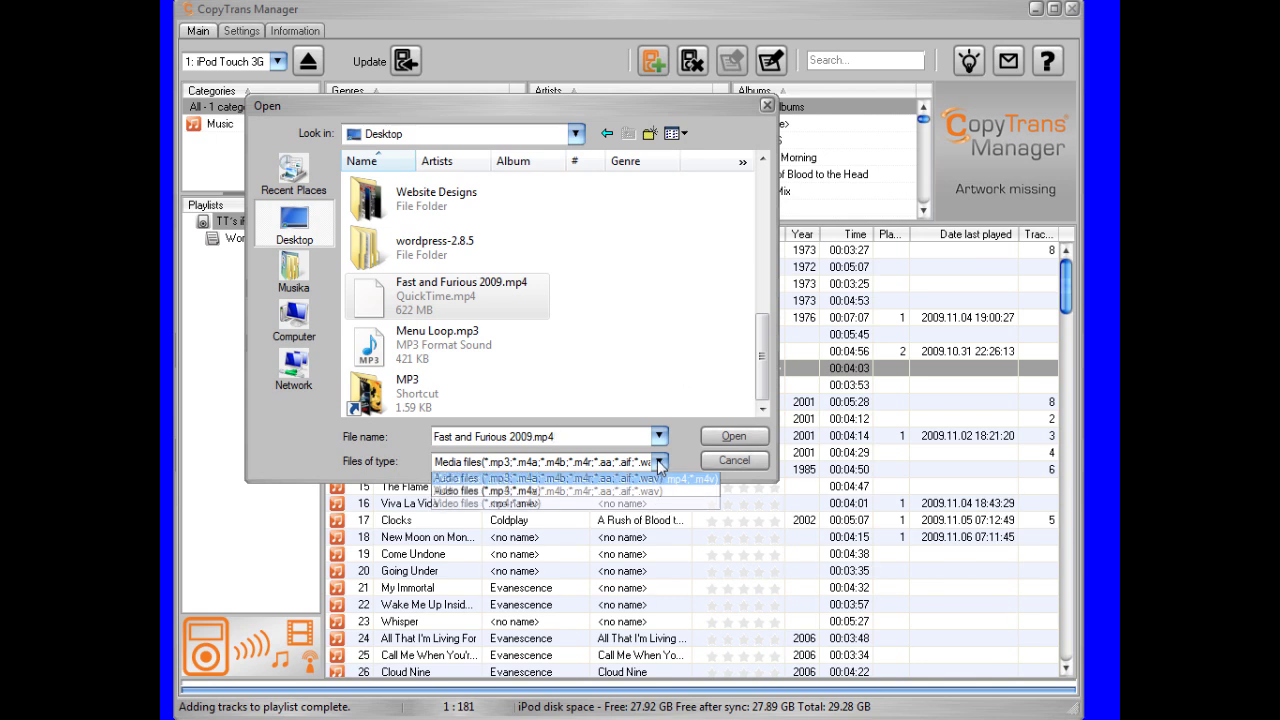
left_click(660, 463)
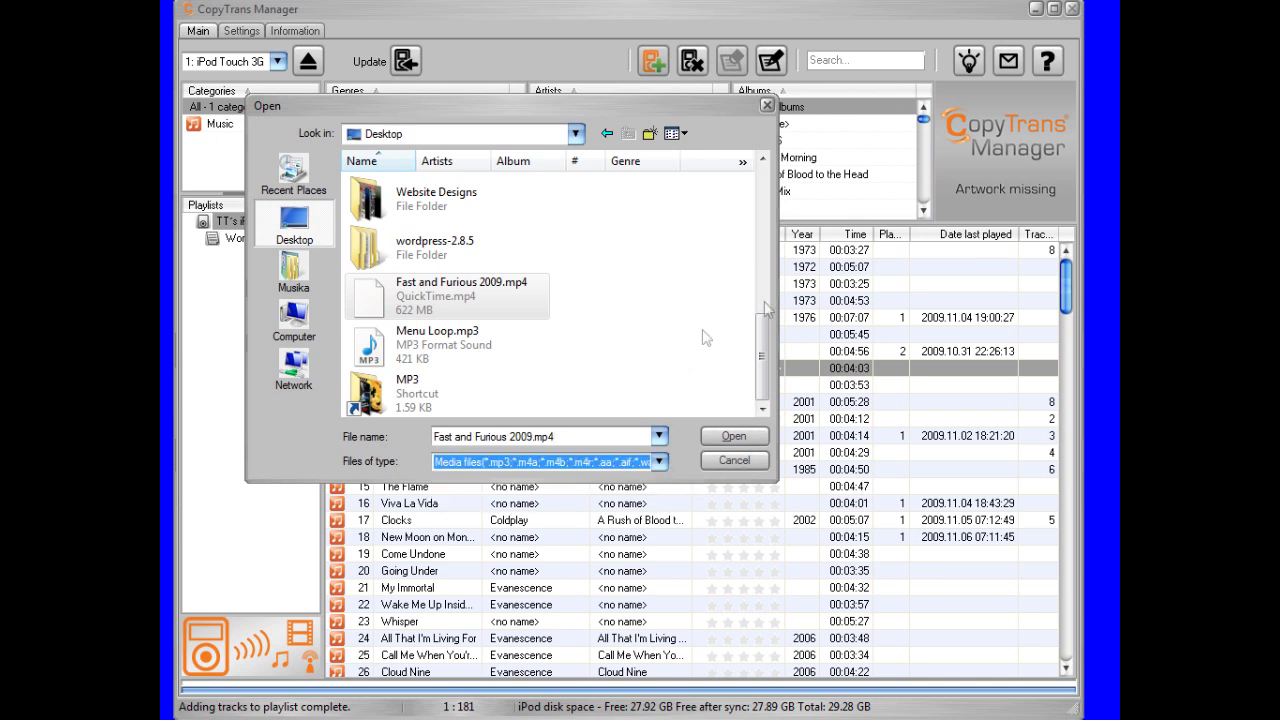
mouse_move(766, 333)
left_mouse_down()
mouse_move(764, 205)
mouse_move(763, 340)
left_mouse_up()
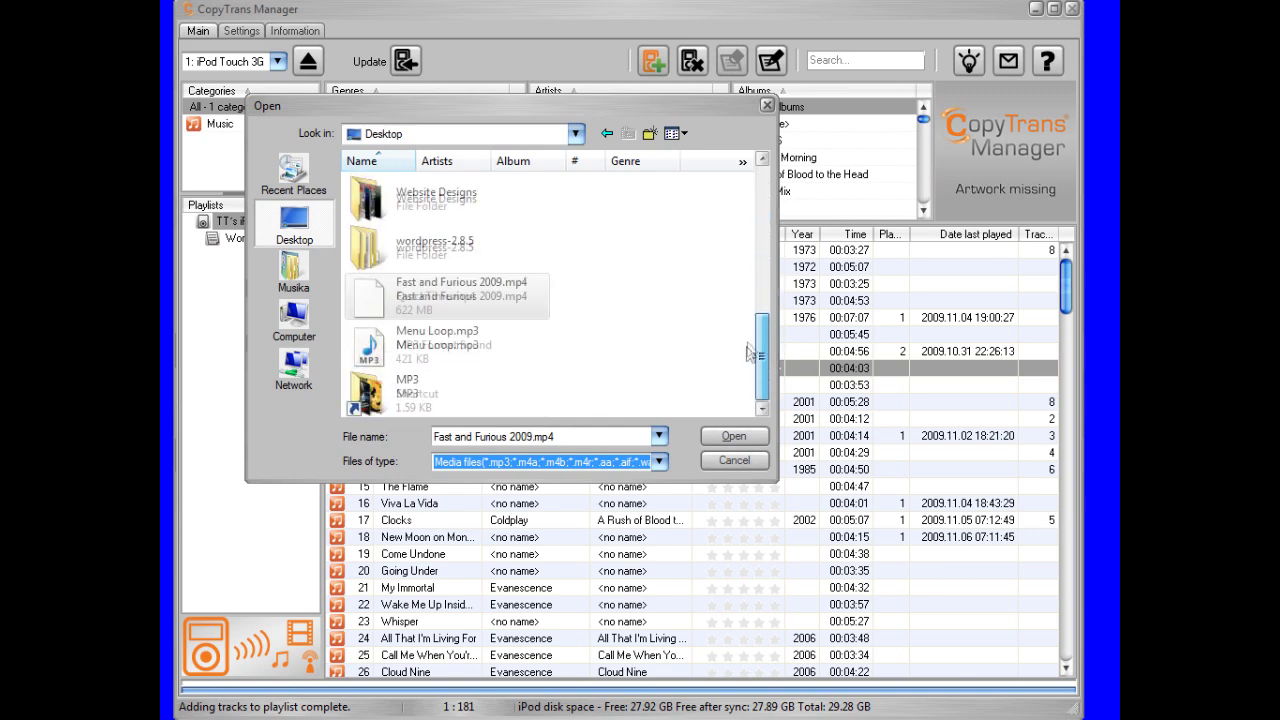
left_click(712, 437)
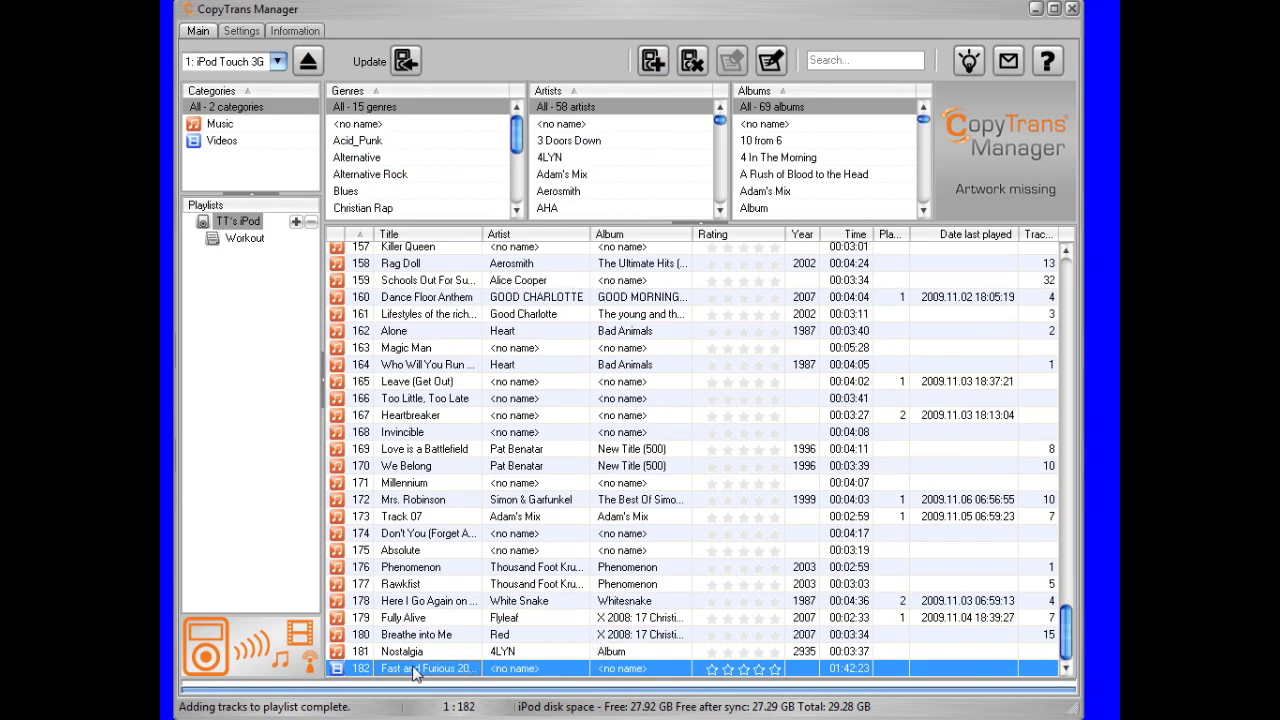
Filter the library to the Videos category and inspect the Fast and Furious entry.
left_click(415, 675)
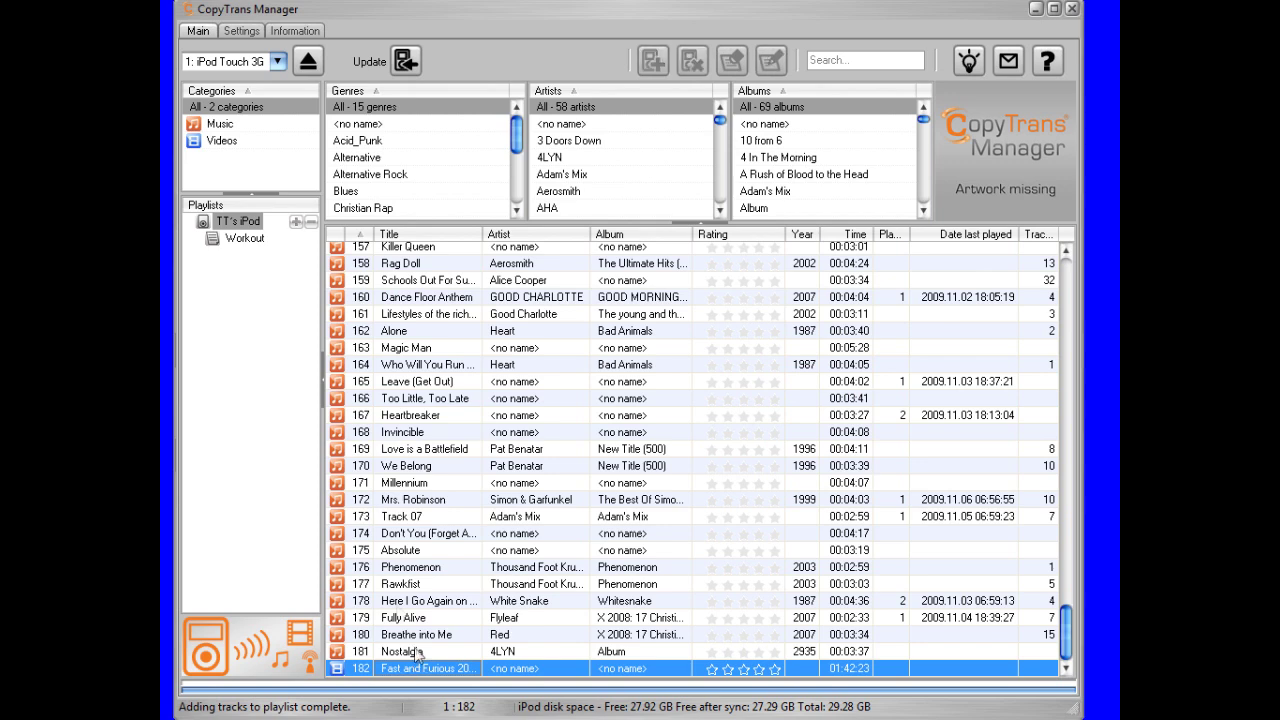
left_click(220, 142)
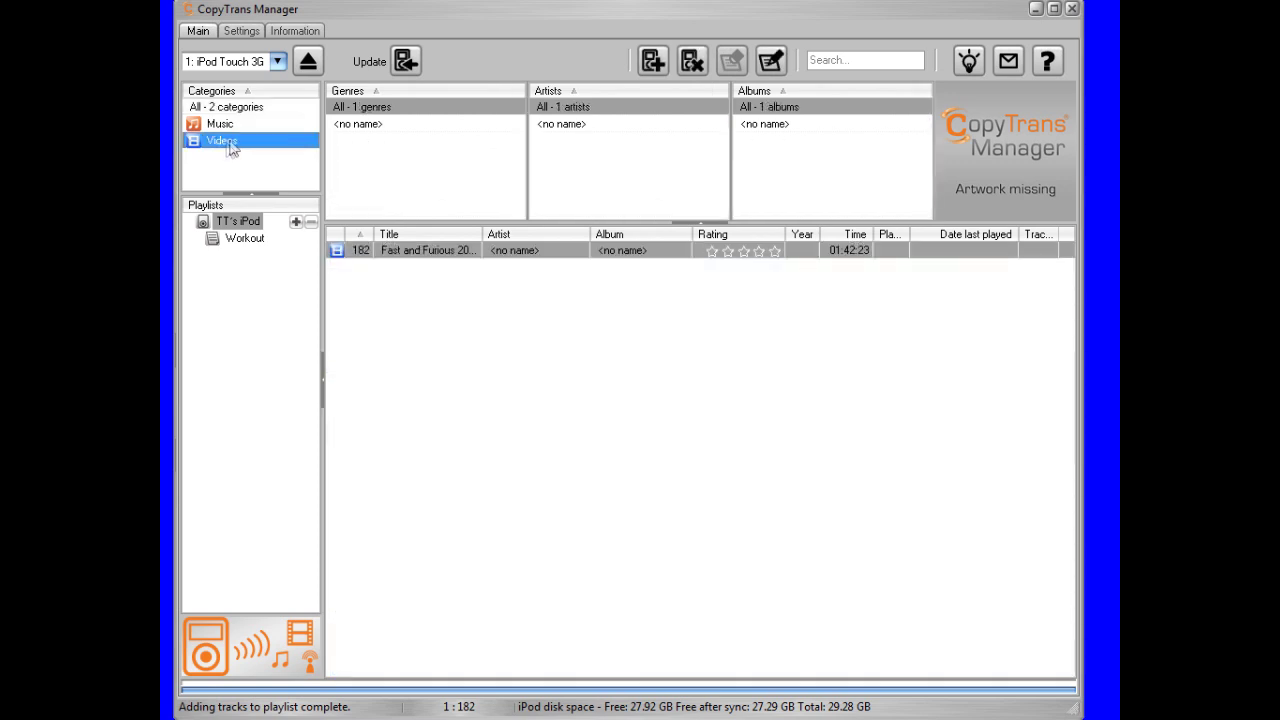
left_click(455, 251)
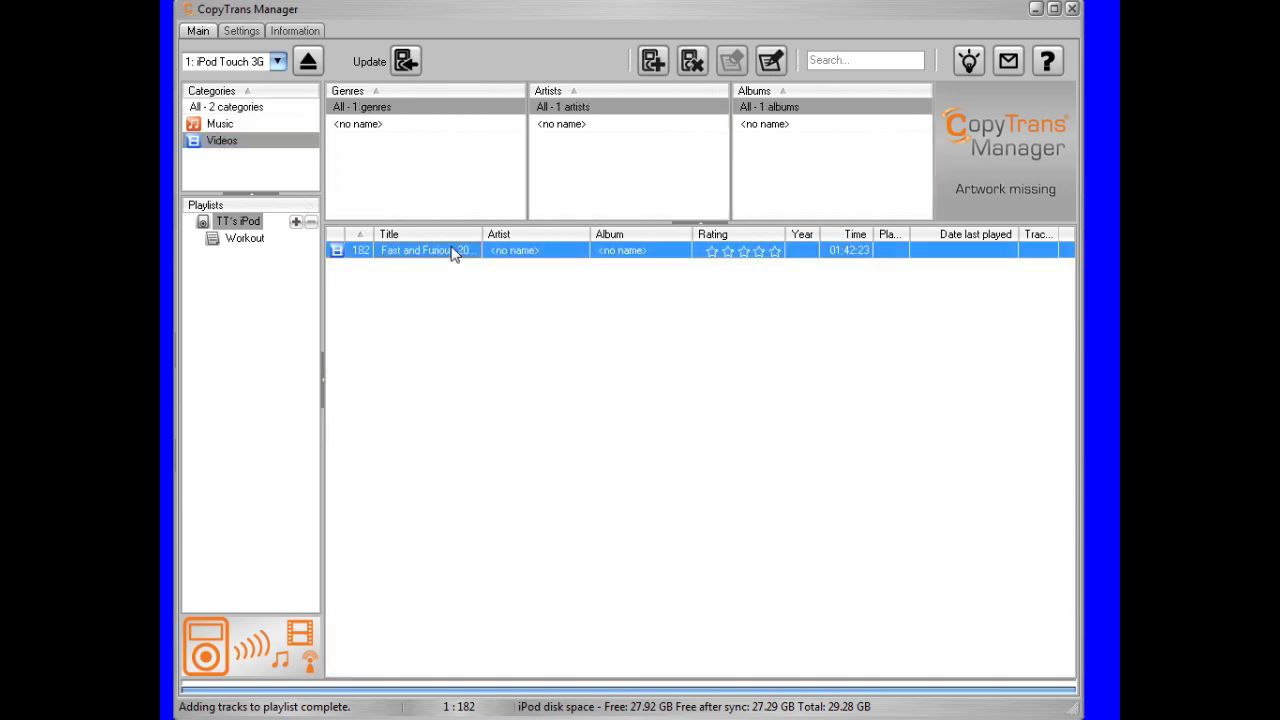
left_click(449, 310)
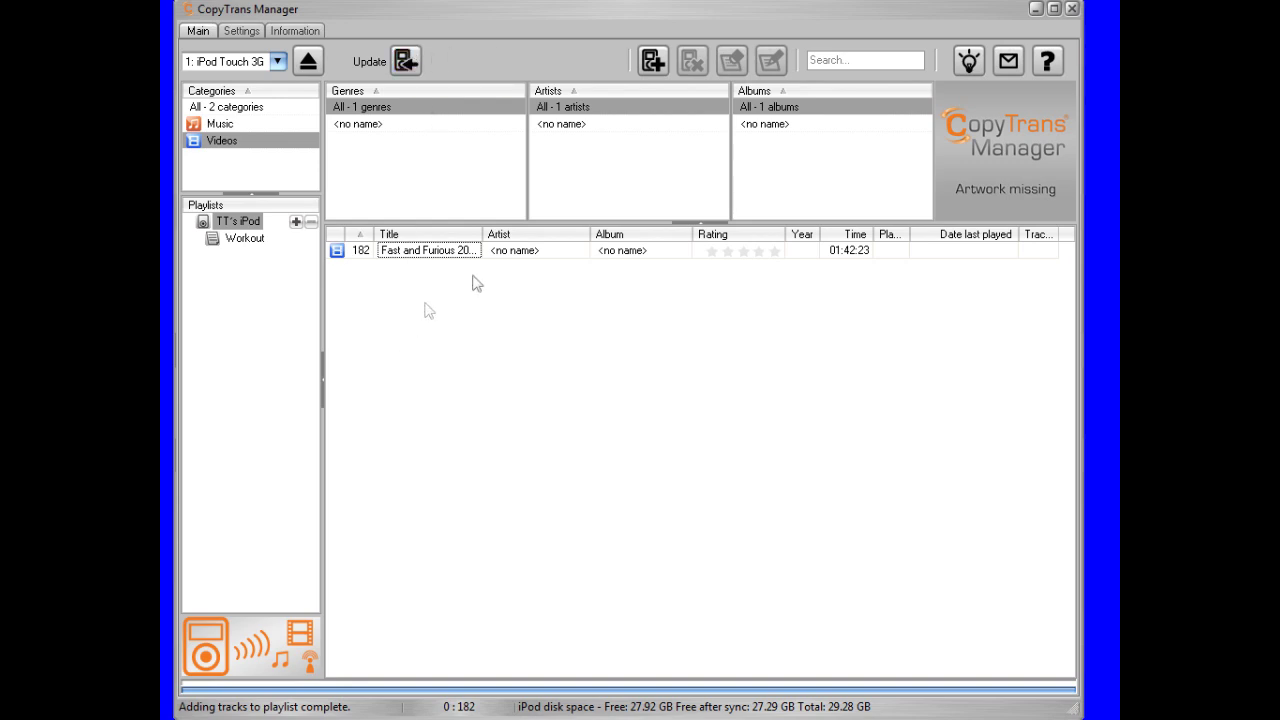
Permanently delete the Fast and Furious video from the iPod library.
right_click(416, 256)
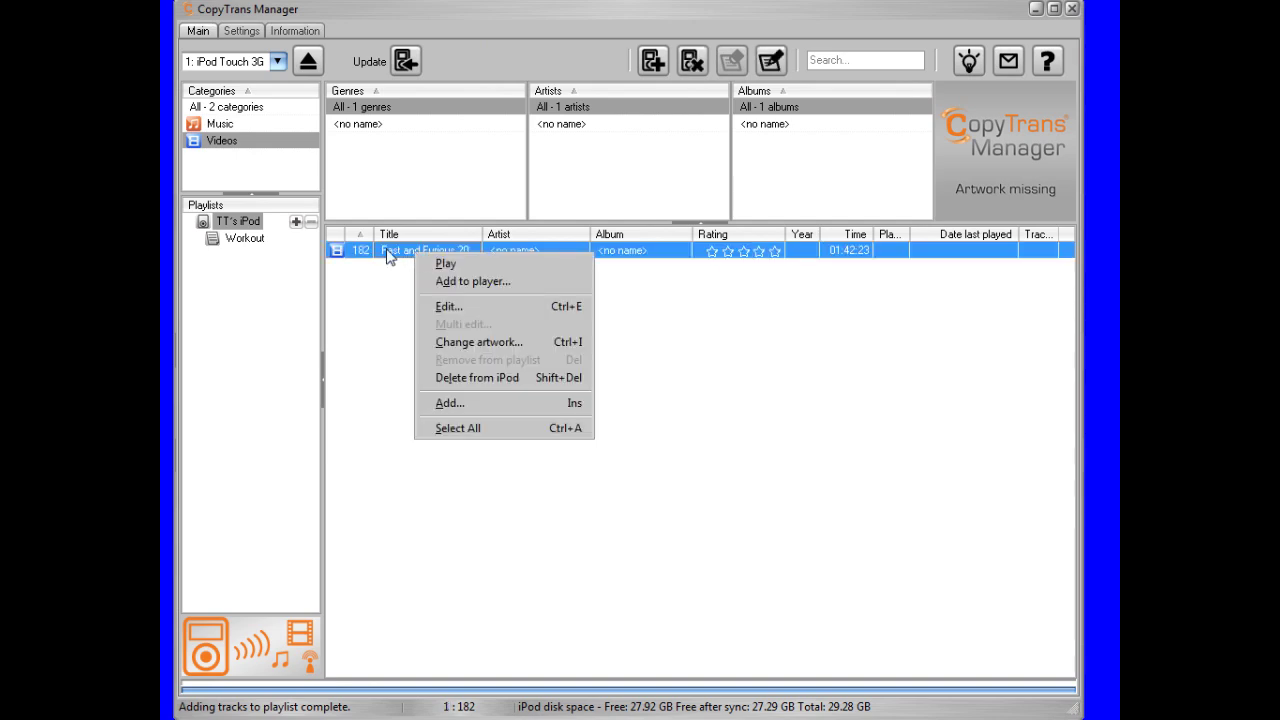
left_click(456, 378)
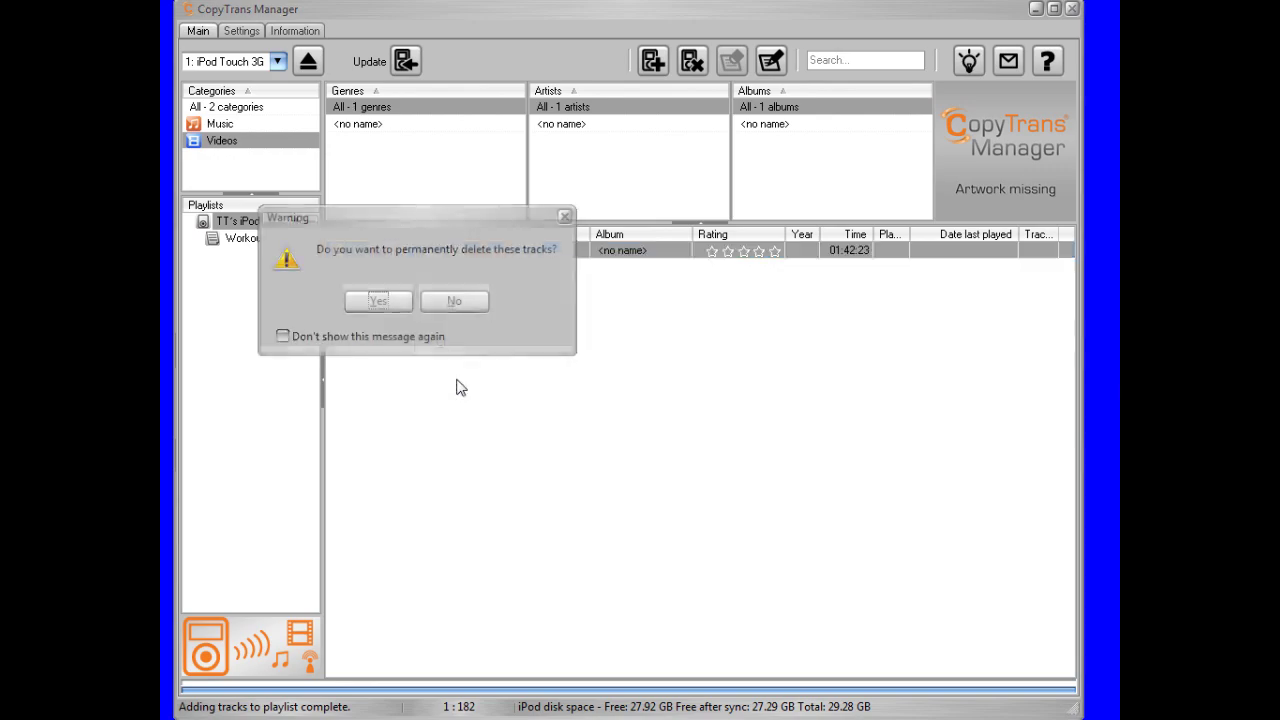
left_click(378, 301)
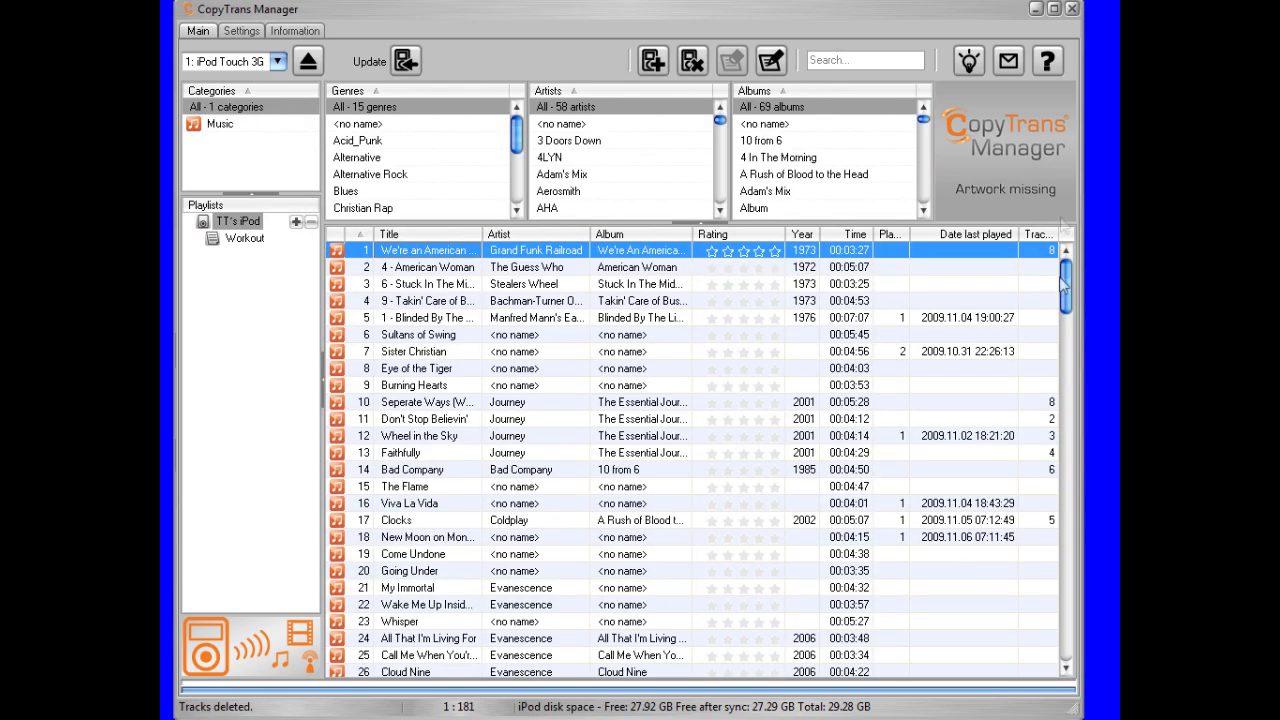
Check the end of the track list, update the iPod with the pending changes and eject it.
left_click_drag(1064, 284, 1064, 635)
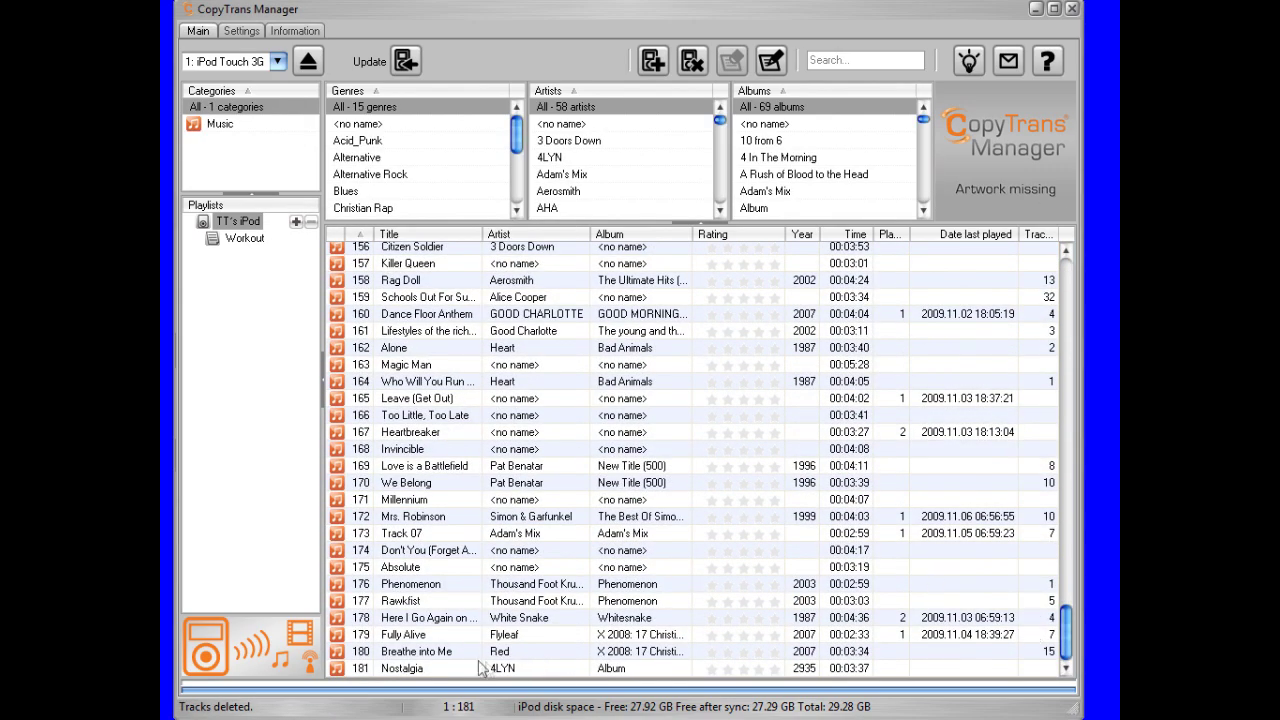
left_click(403, 63)
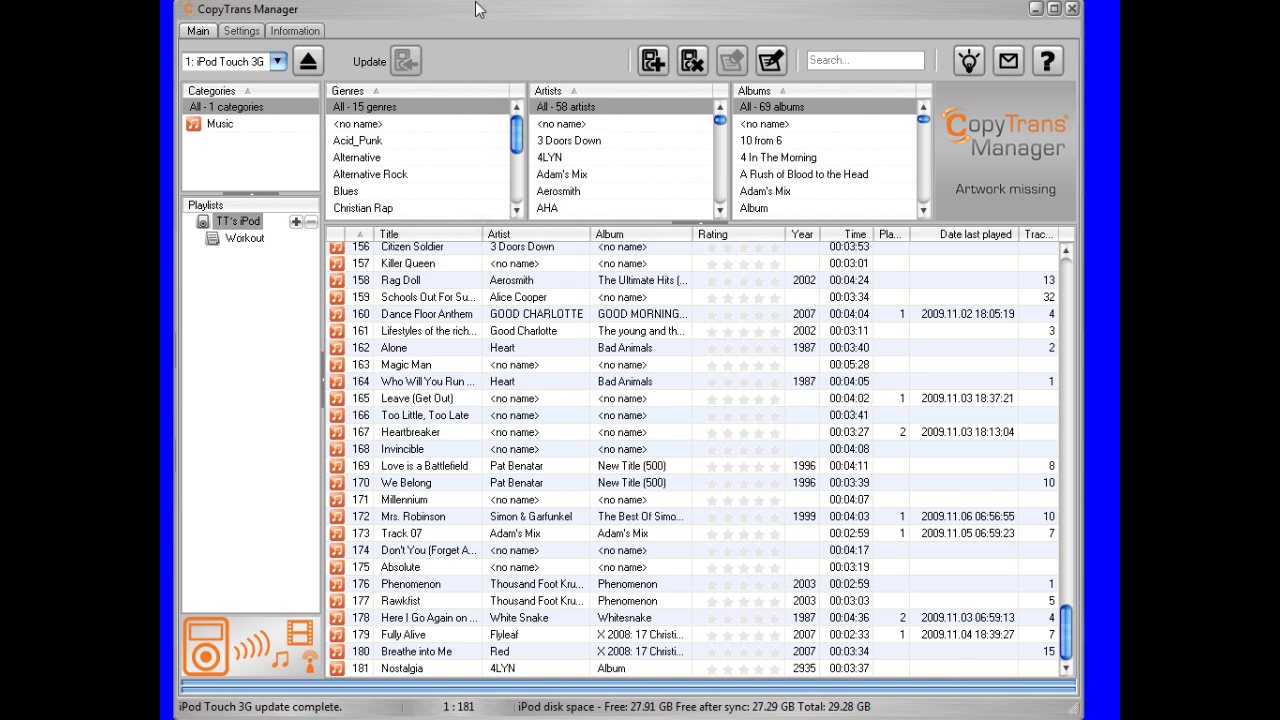
left_click(307, 62)
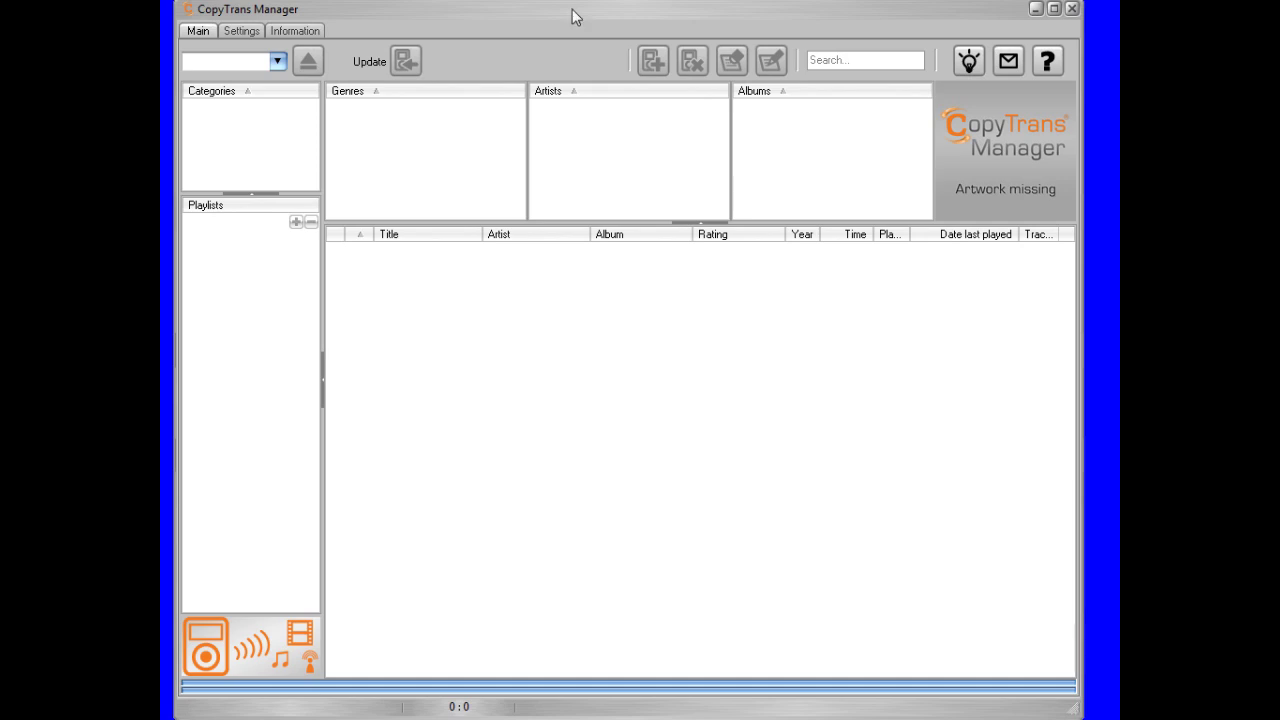
left_click_drag(572, 9, 580, 15)
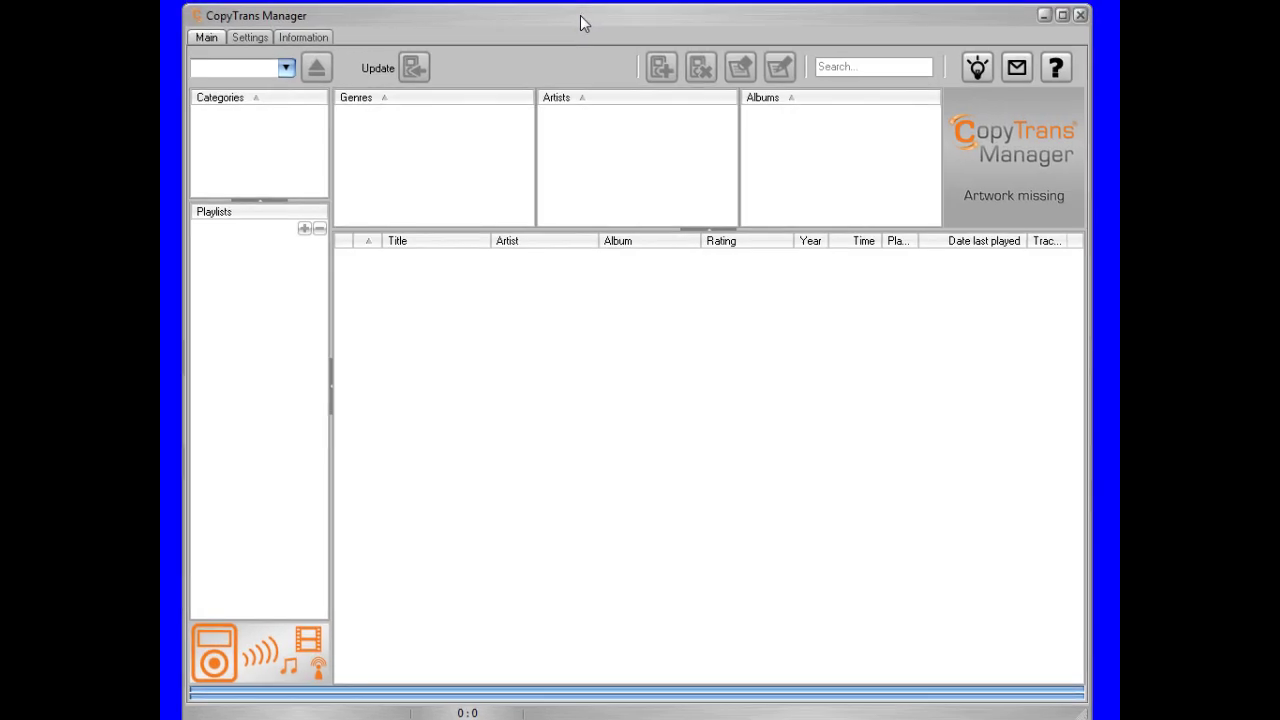